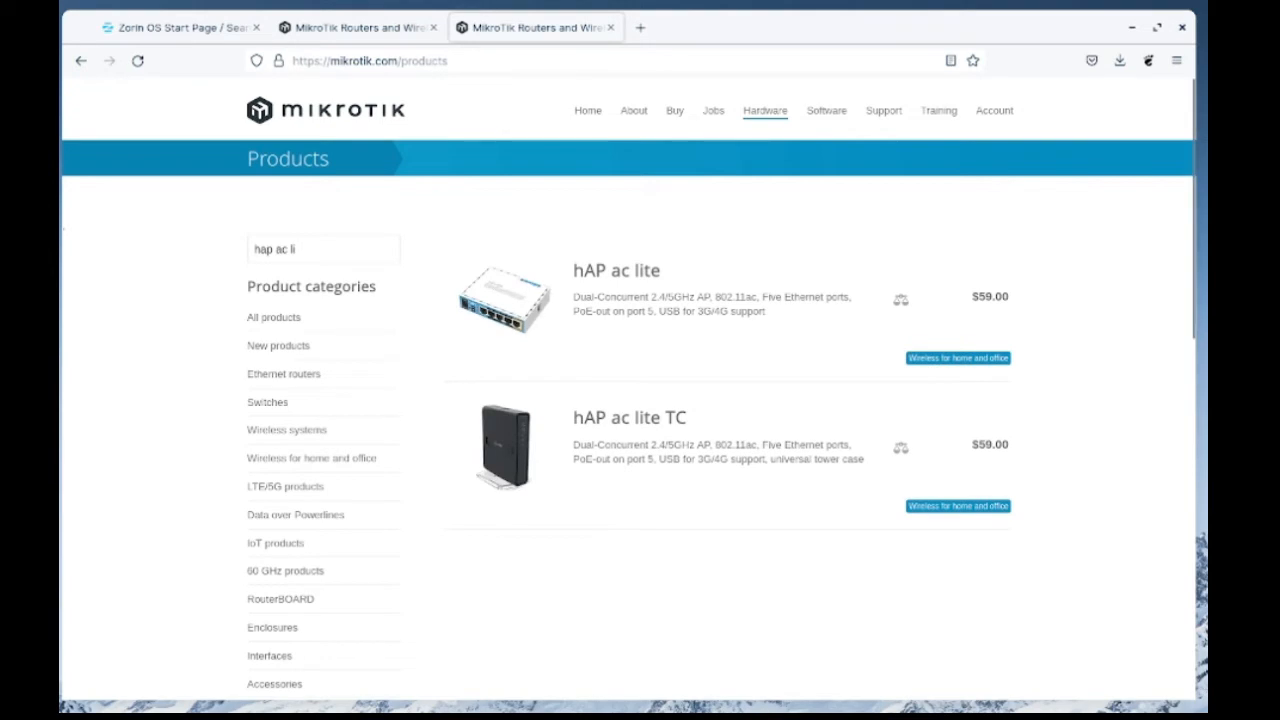
Open the hAP ac lite product page and look up the router's CPU architecture in its specifications
click(616, 271)
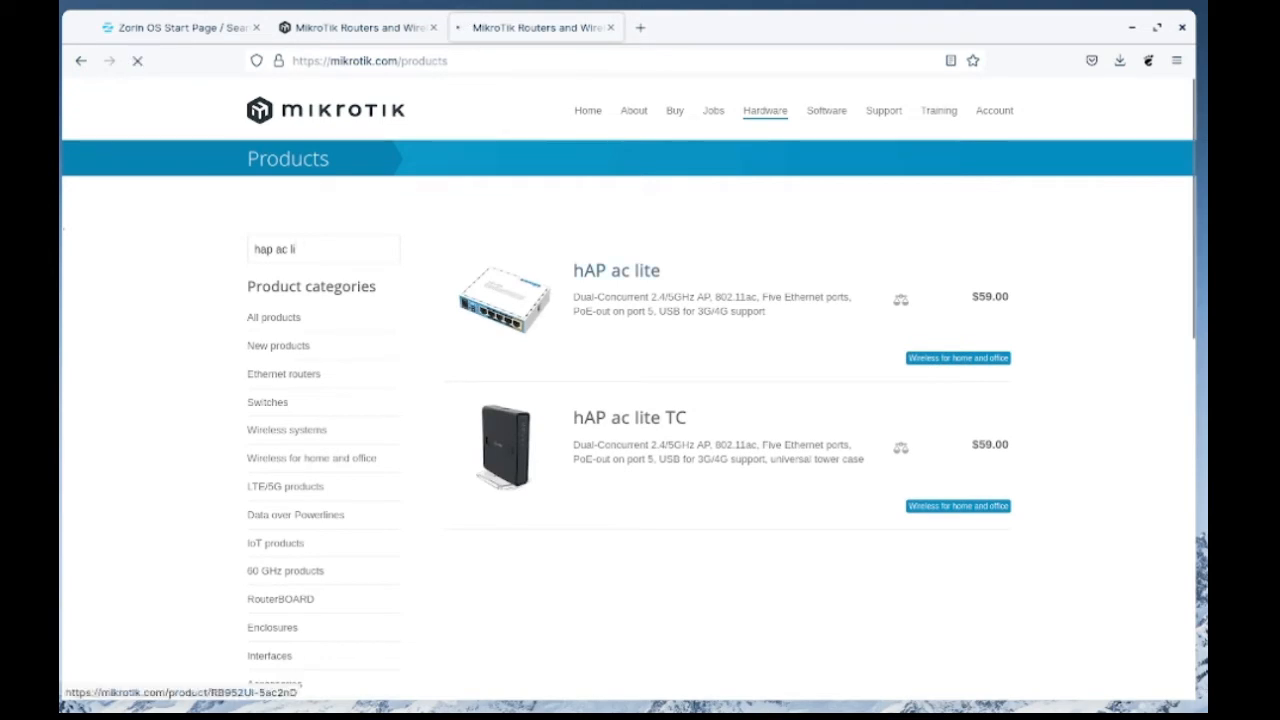
scroll(628, 440, down, 5)
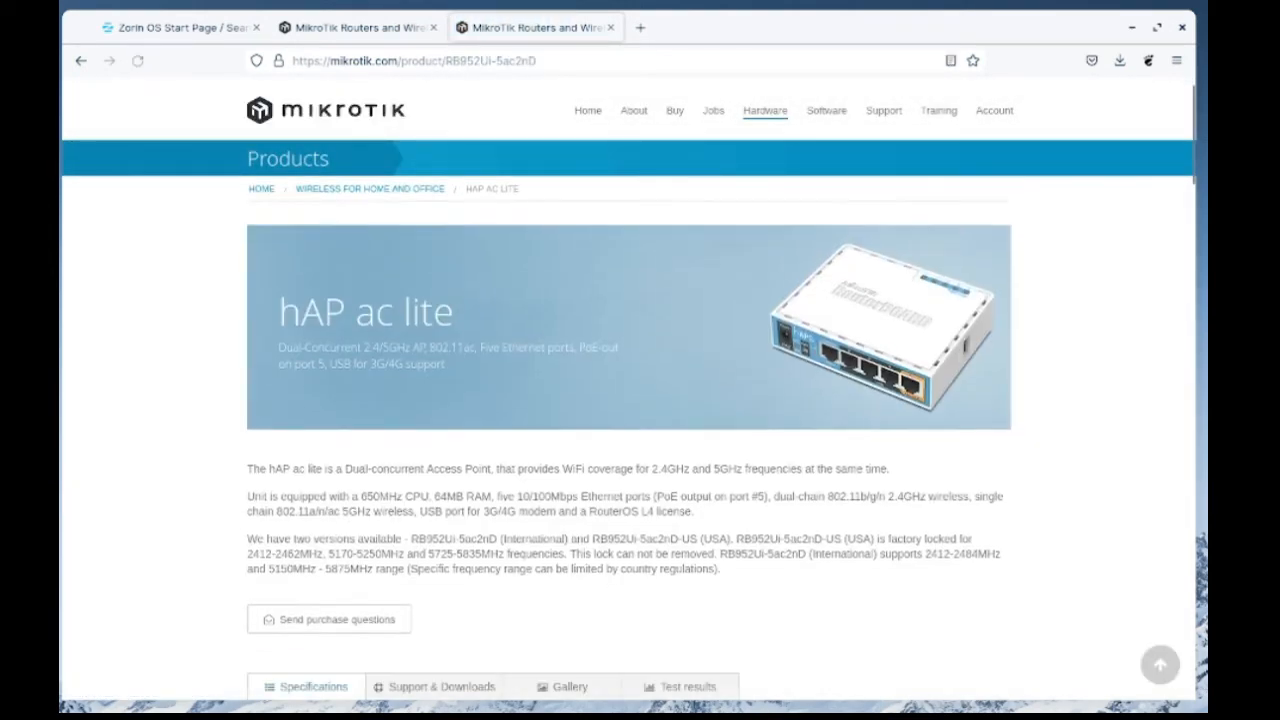
scroll(628, 440, down, 5)
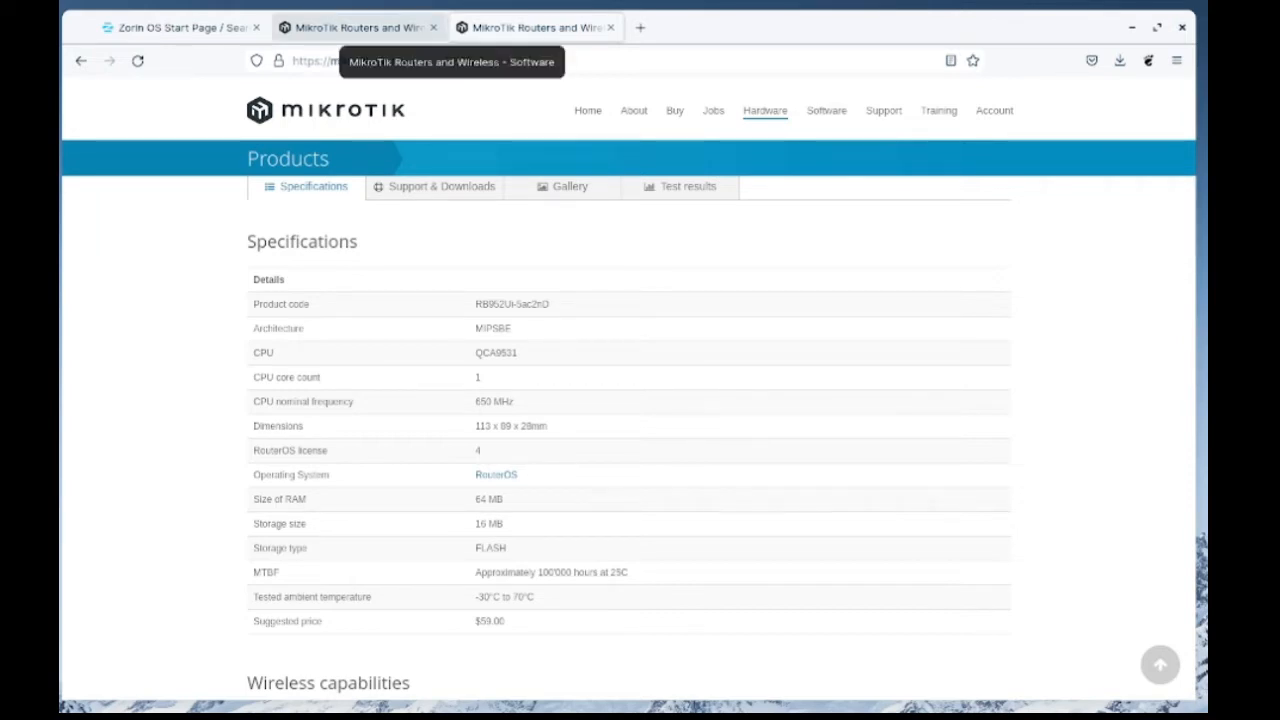
click(350, 27)
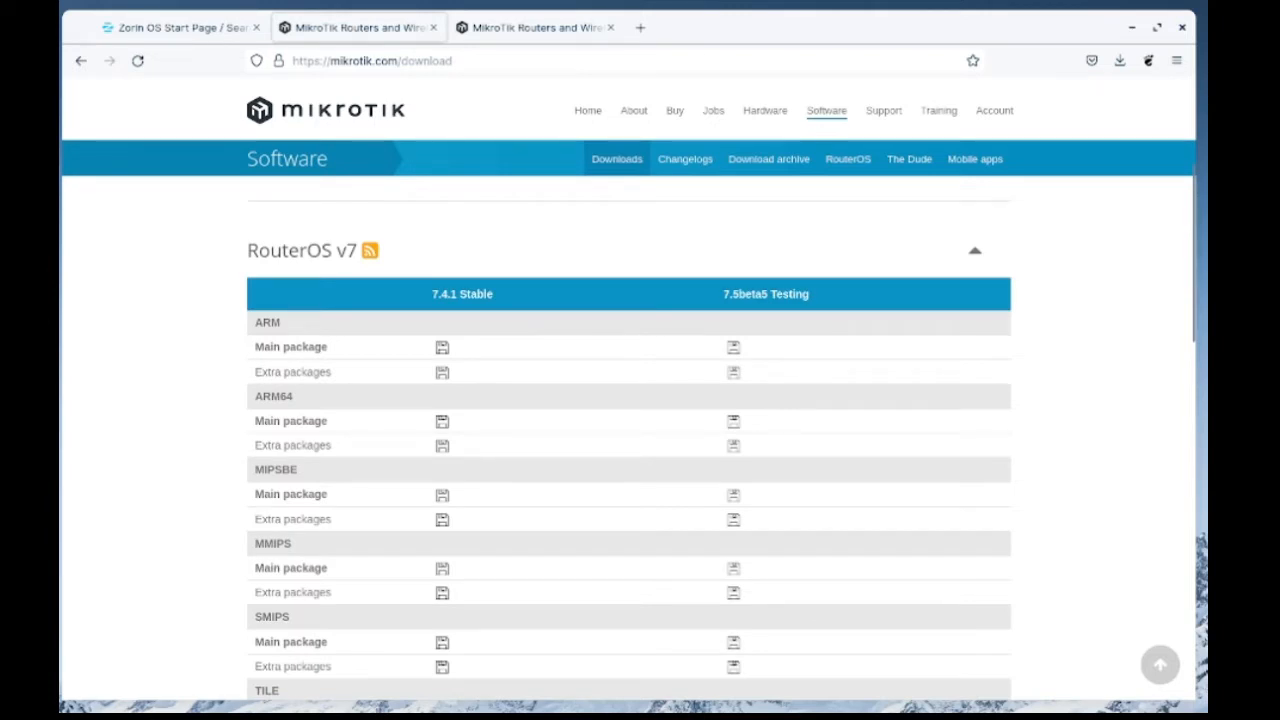
click(530, 27)
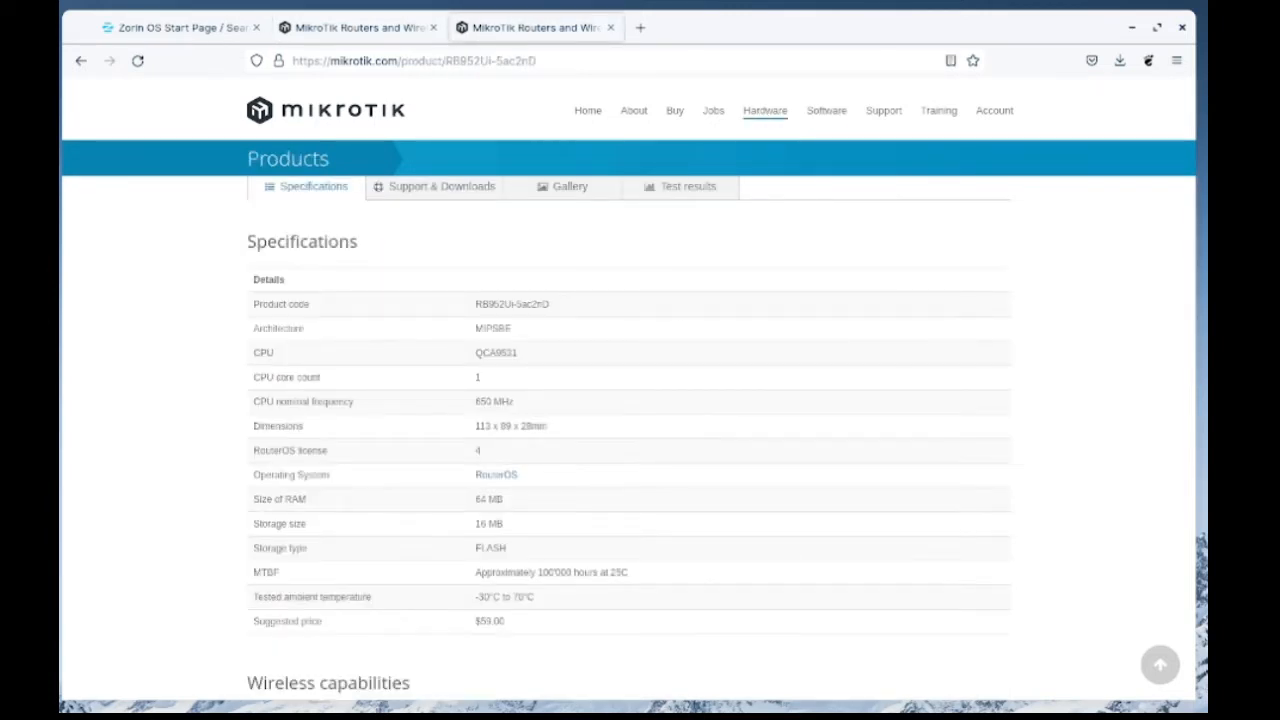
Download the RouterOS 7.4.1 Stable main package for MIPSBE from the MikroTik software page and check the browser's recent downloads
click(358, 28)
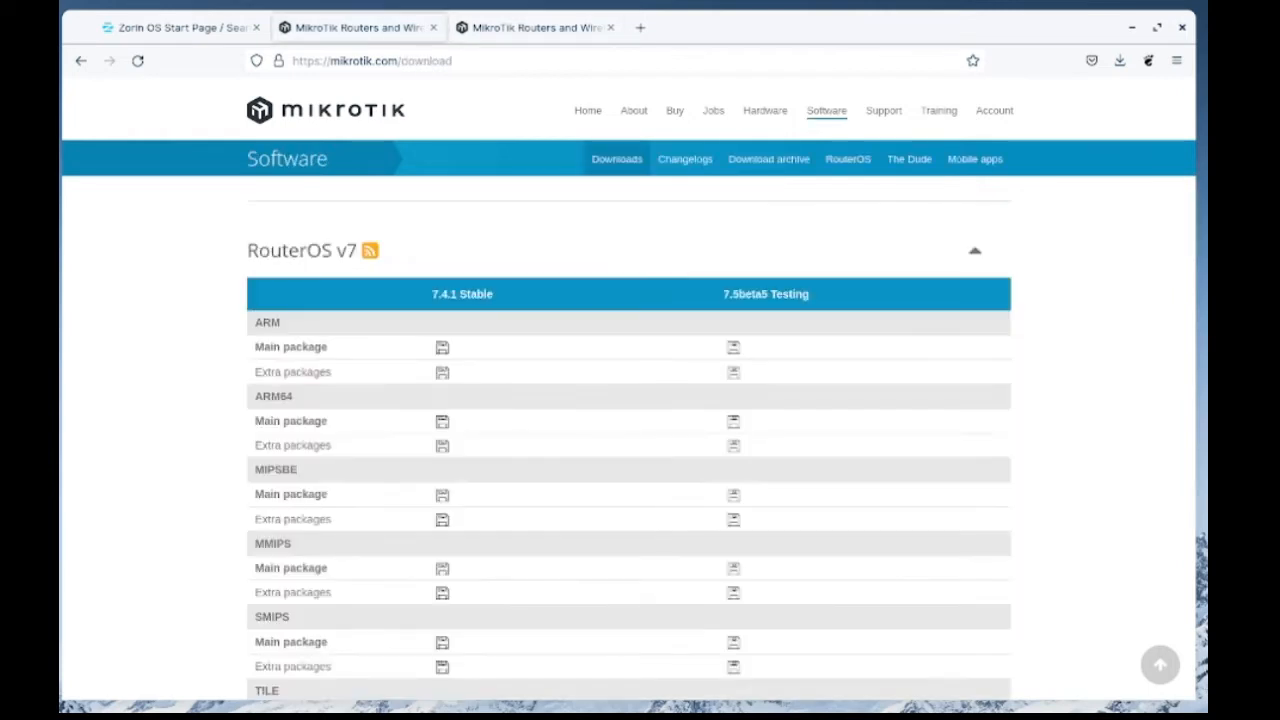
click(442, 494)
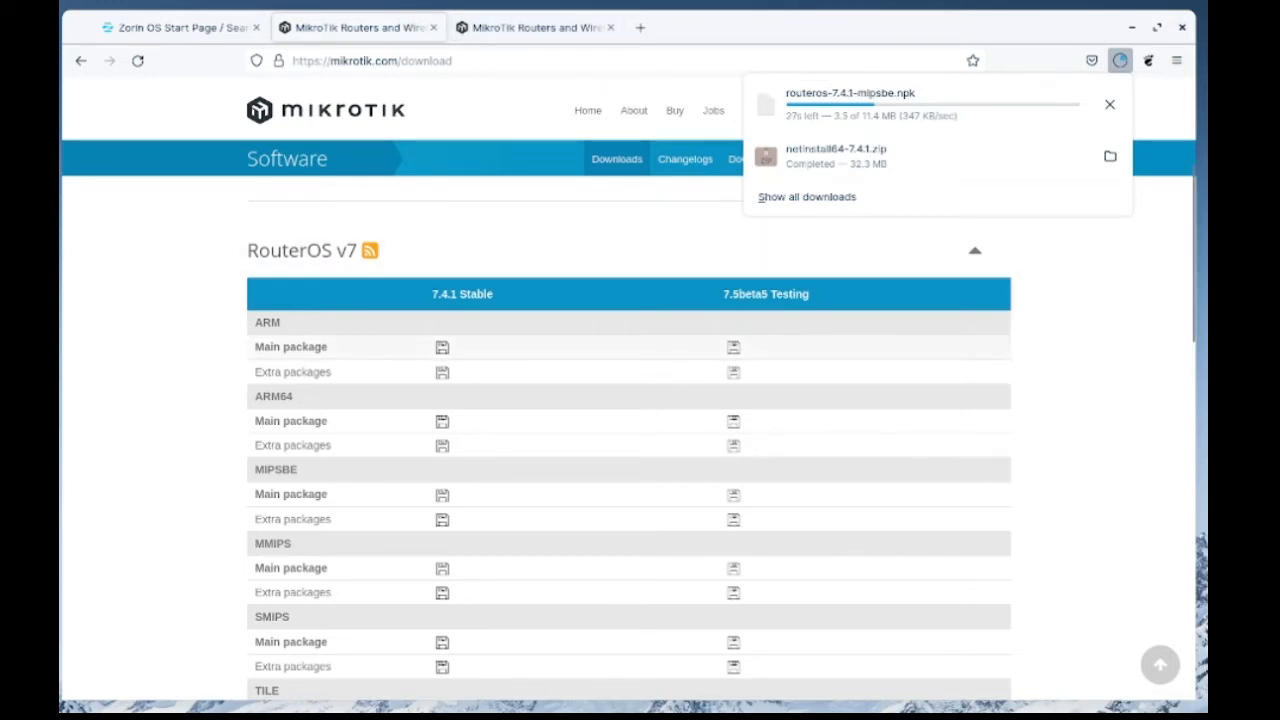
scroll(628, 440, down, 3)
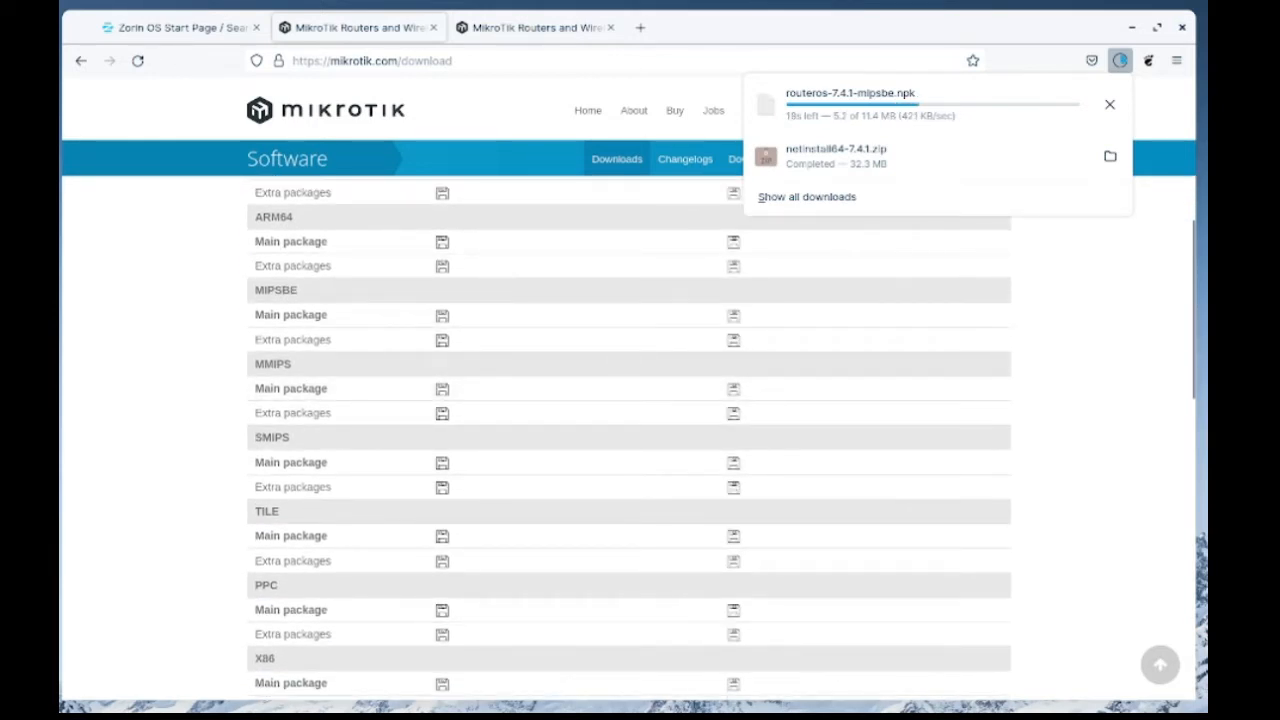
scroll(628, 440, down, 2)
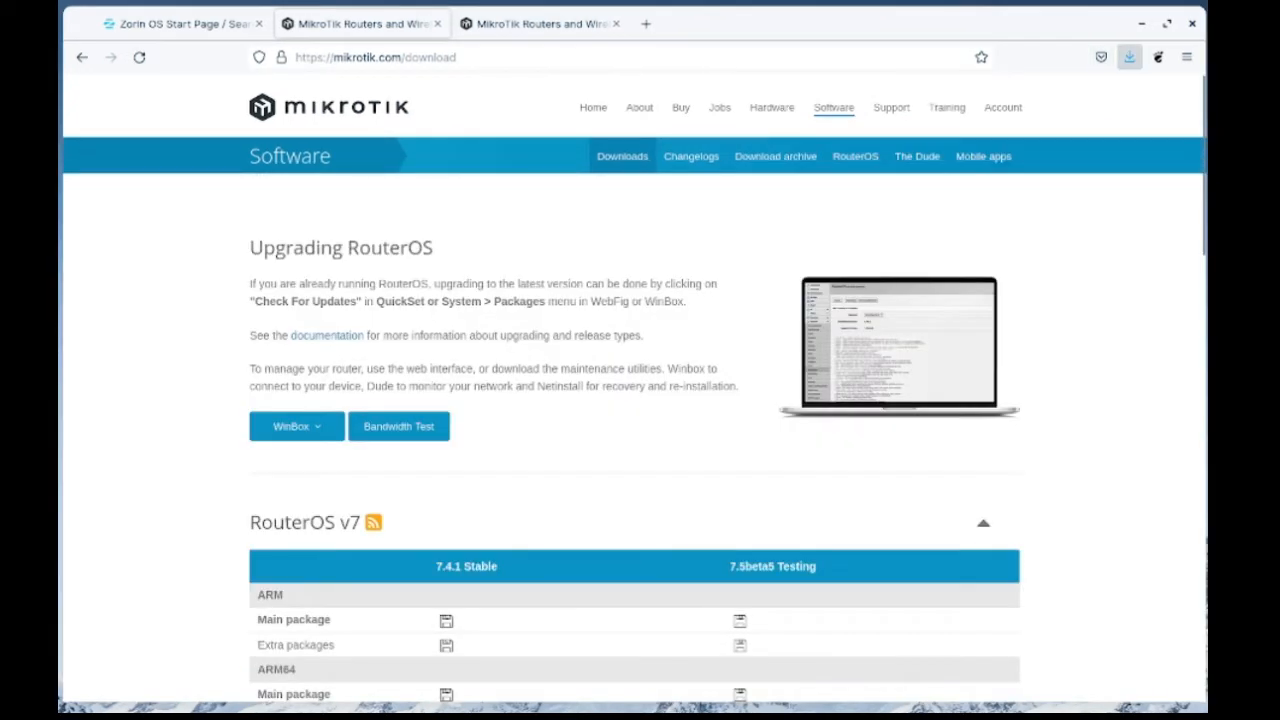
click(1130, 57)
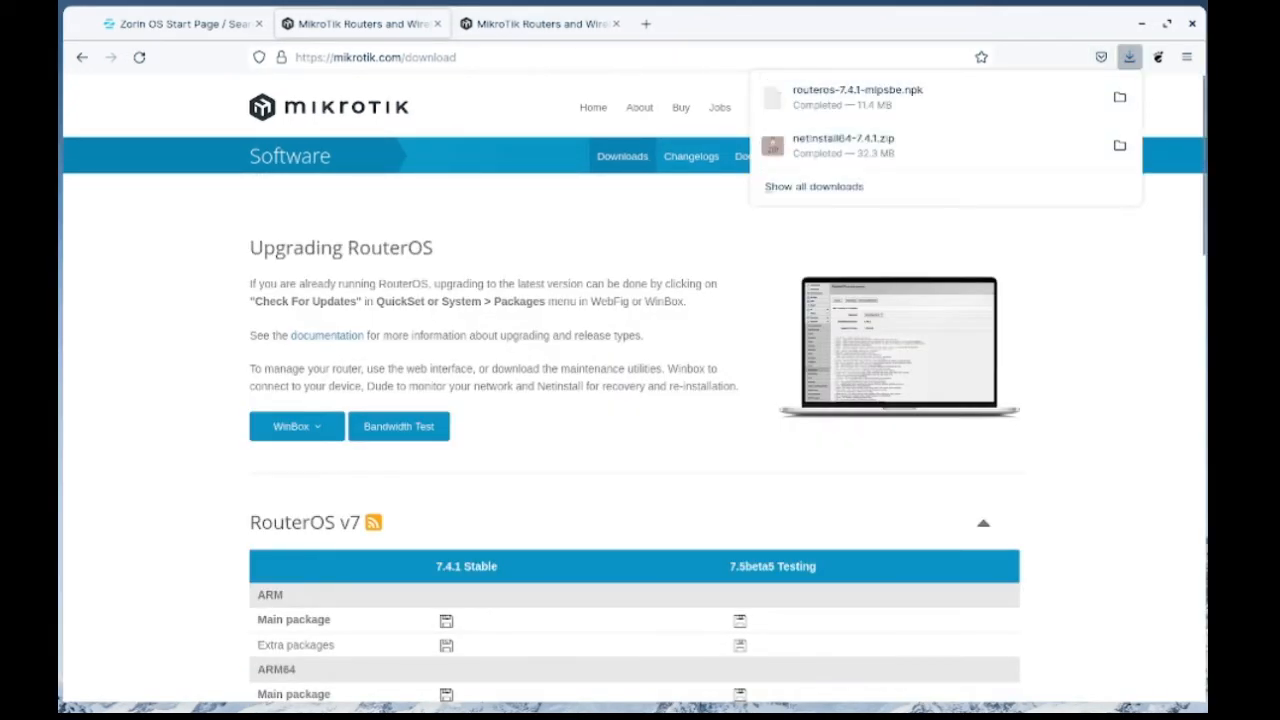
key(Escape)
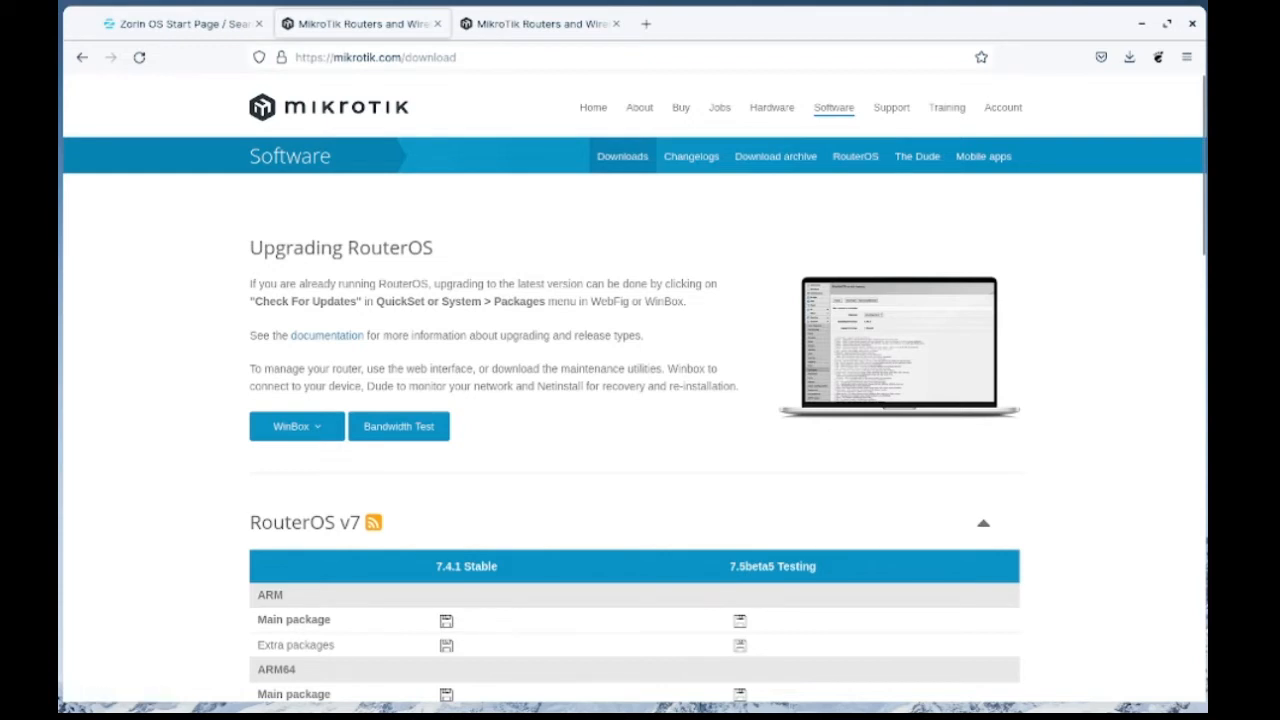
key(ctrl+alt+t)
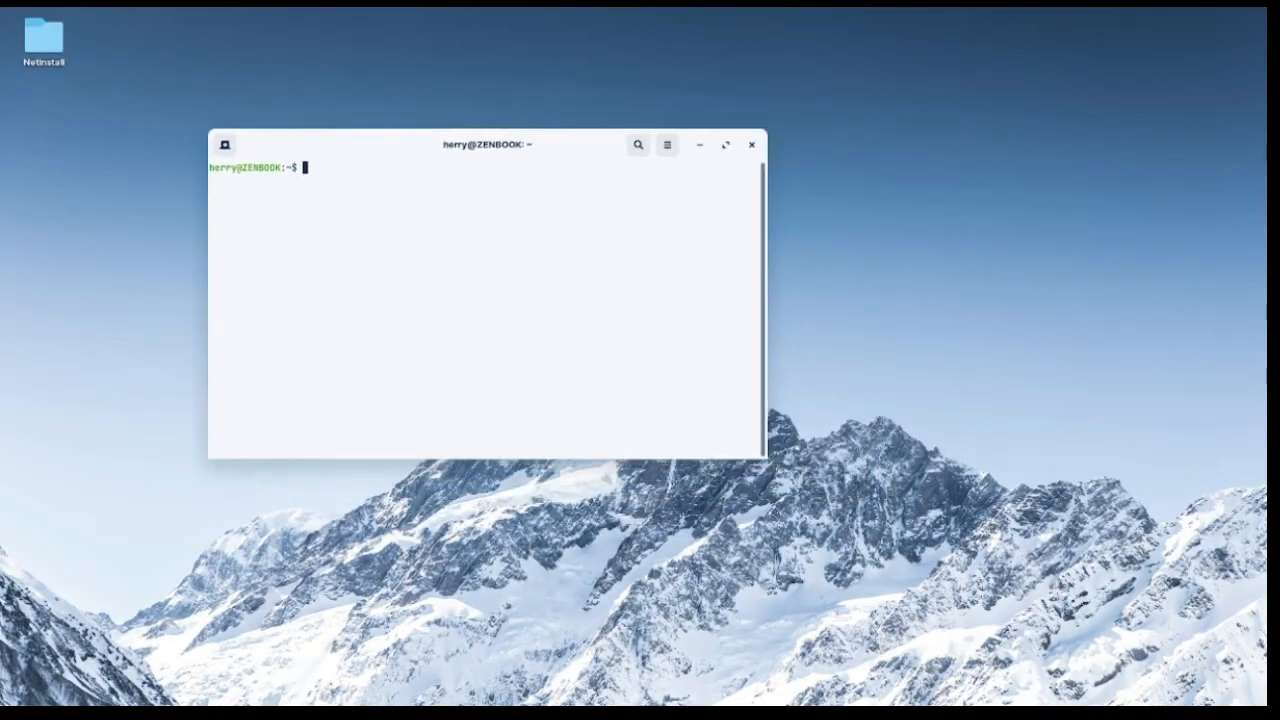
text(cd )
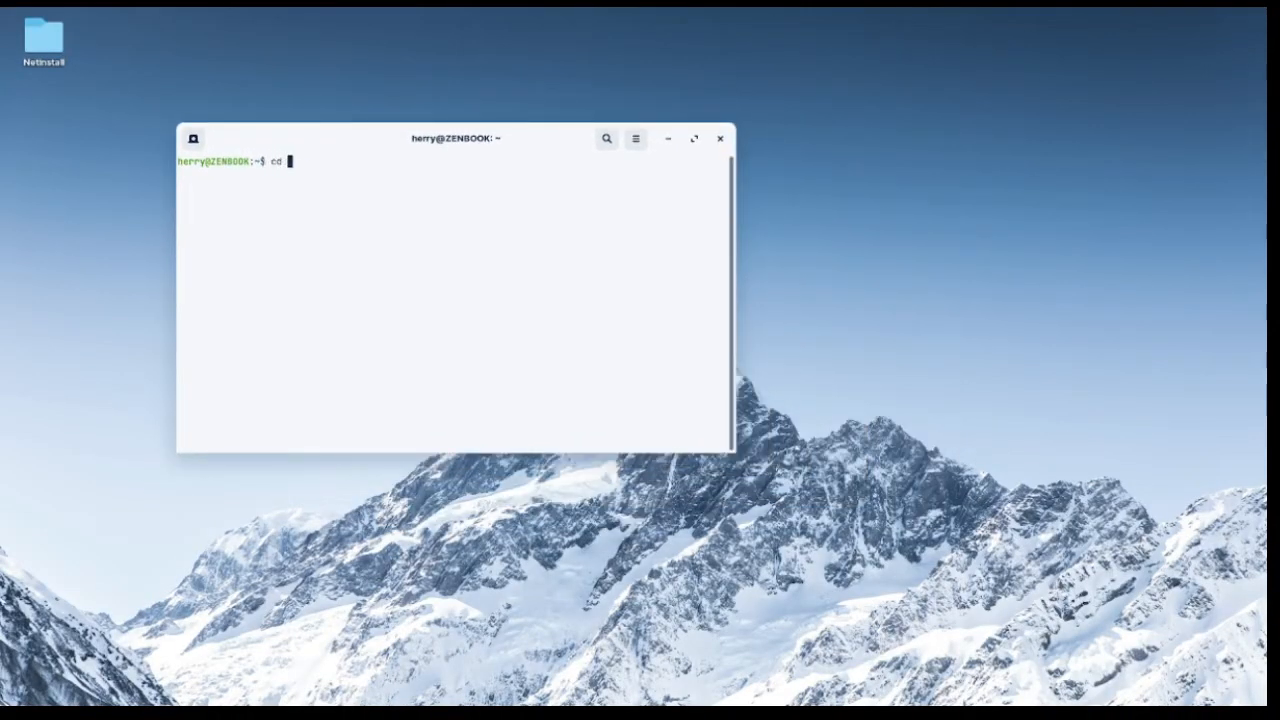
text(Down)
key(BackSpace)
key(BackSpace)
key(BackSpace)
key(BackSpace)
key(BackSpace)
key(BackSpace)
key(BackSpace)
click(720, 138)
Open a terminal in the desktop's Netinstall folder and list the folder's files with ls
click(43, 36)
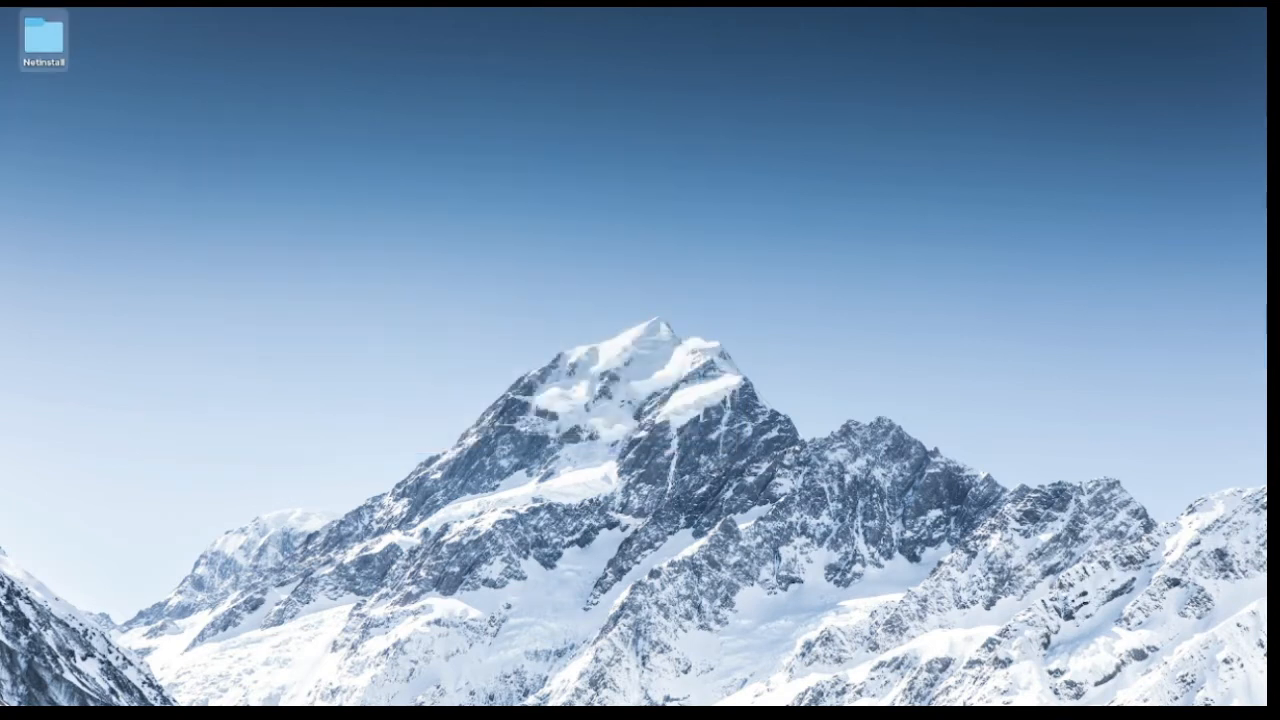
right_click(46, 37)
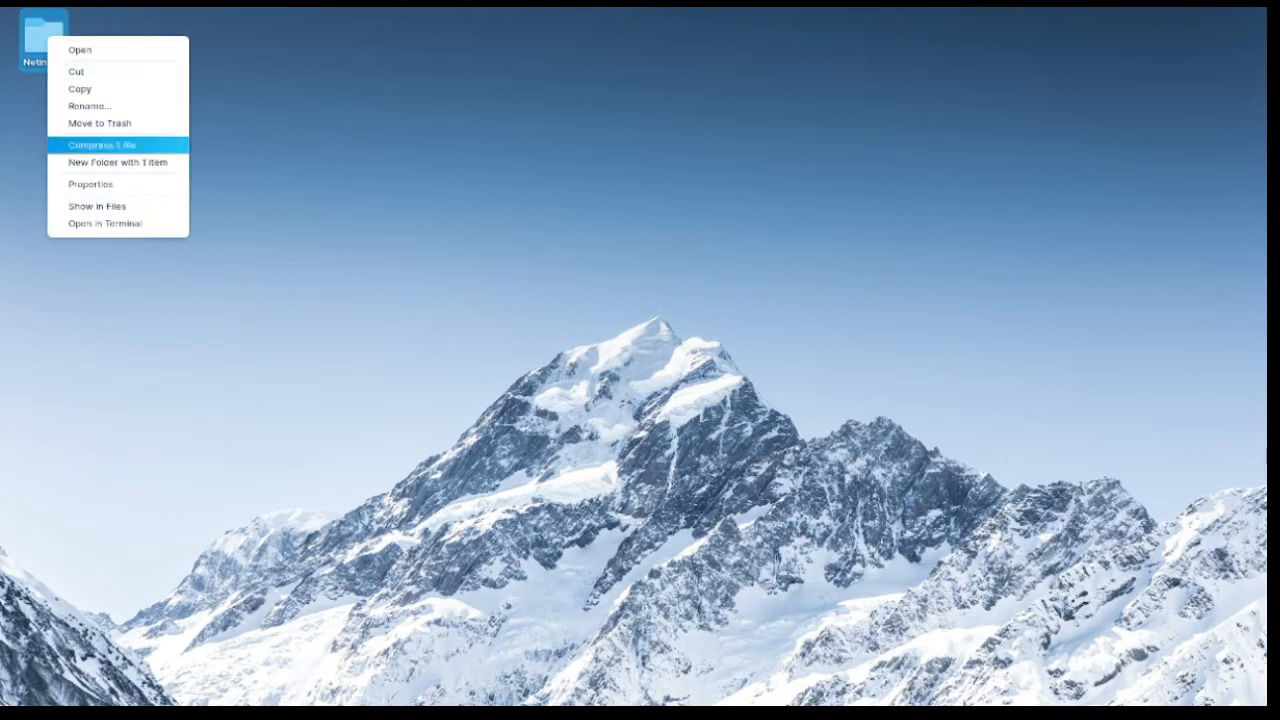
click(105, 223)
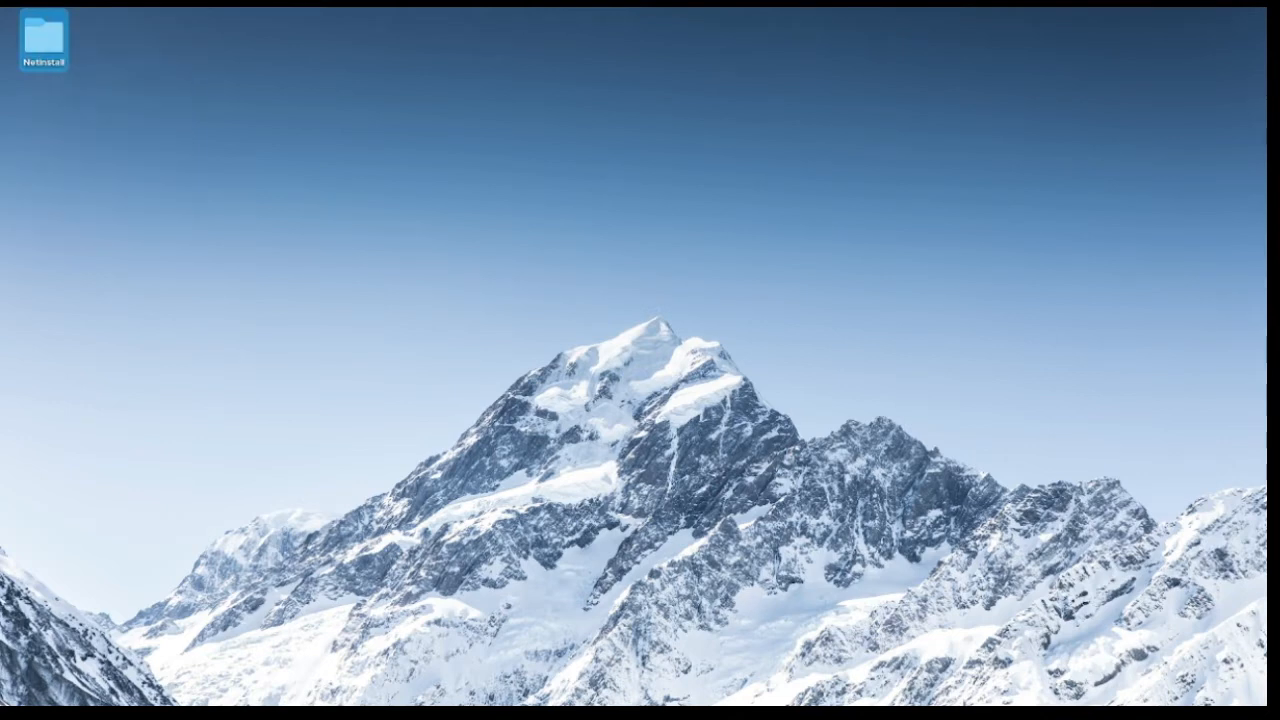
drag(560, 212, 269, 28)
text(ls)
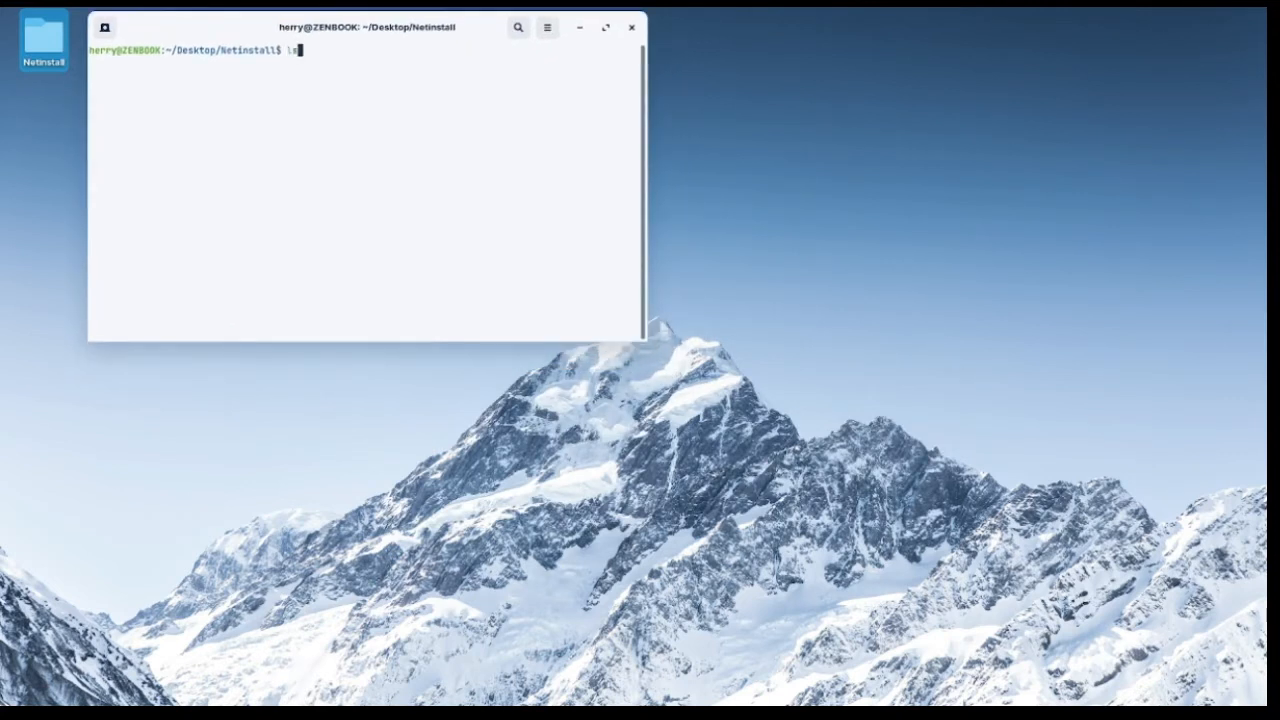
key(Return)
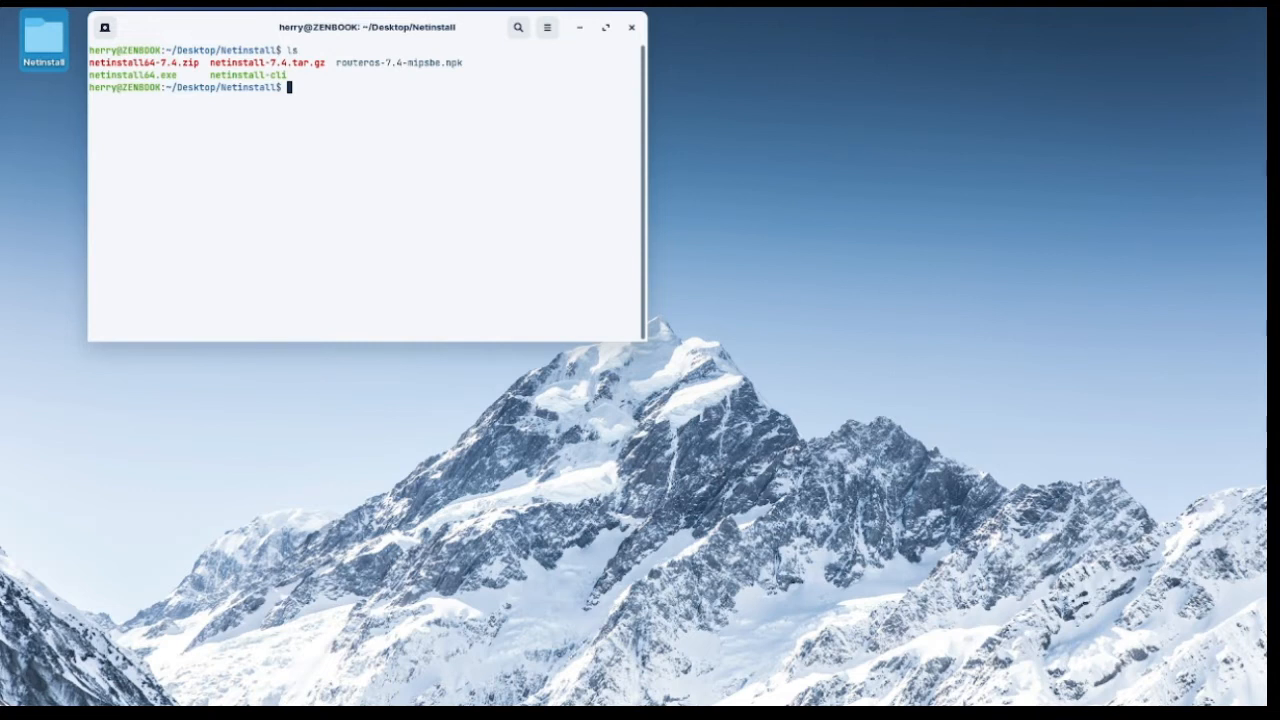
Launch Netinstall with sudo wine netinstall64.exe, entering the sudo password
text(sudo wine ne)
key(Tab)
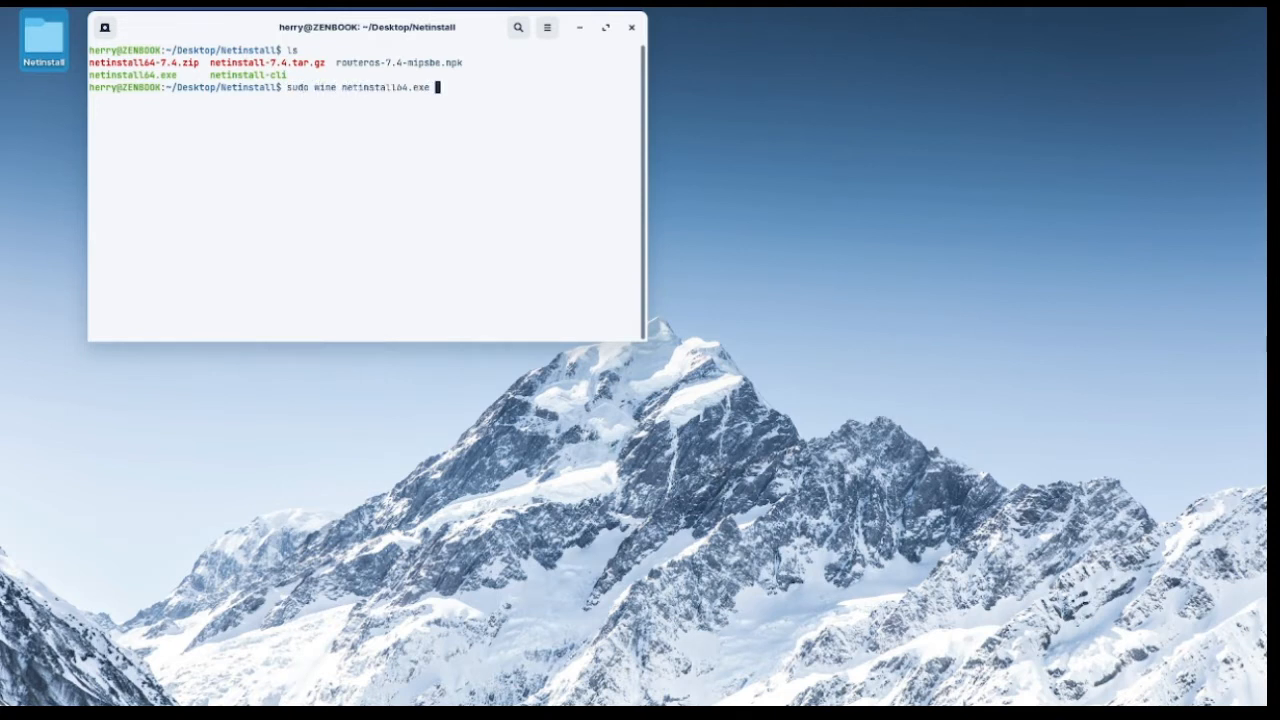
key(Return)
text(****)
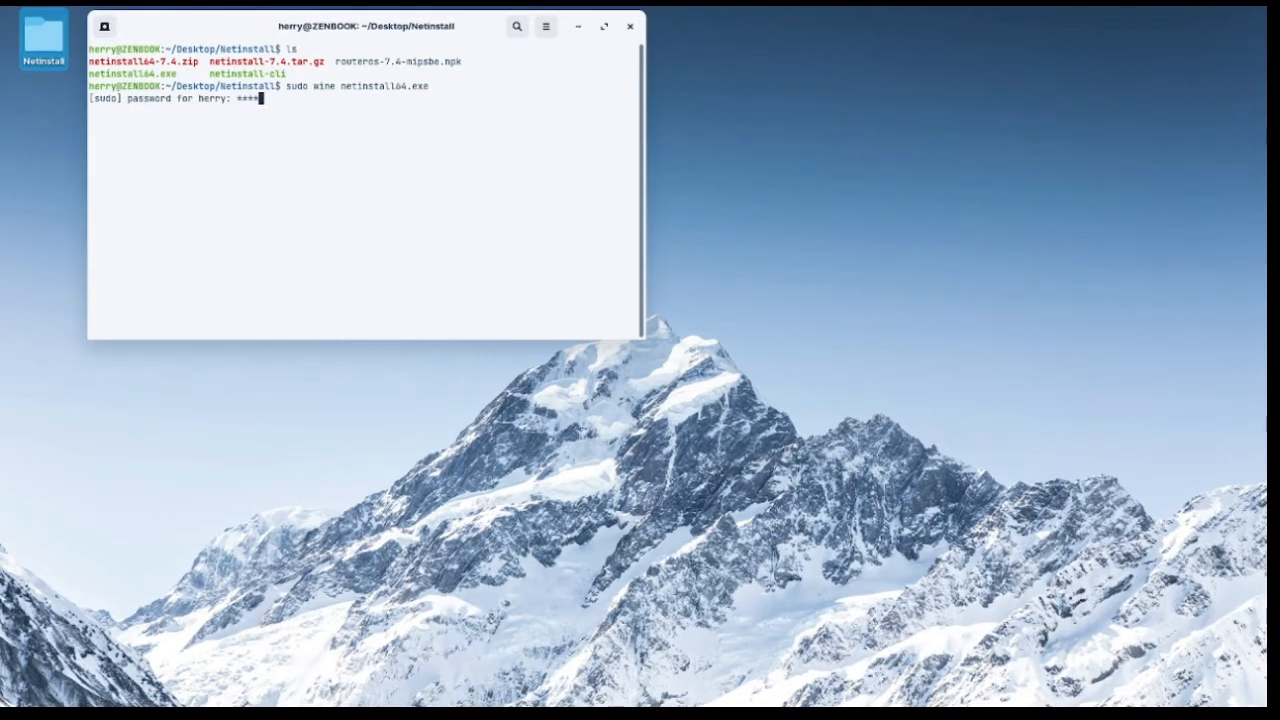
text(****)
key(Return)
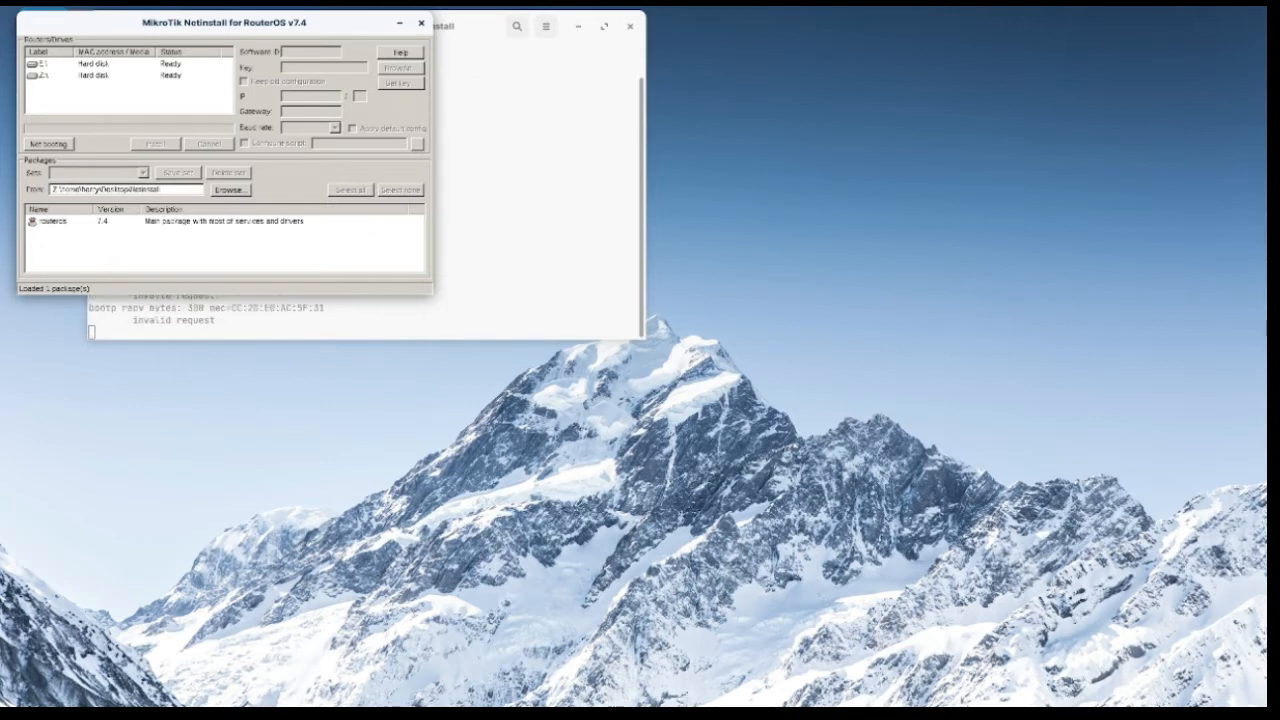
Enlarge the Netinstall window clear of the terminal, and restart the program with sudo wine netinstall64.exe
drag(433, 294, 560, 433)
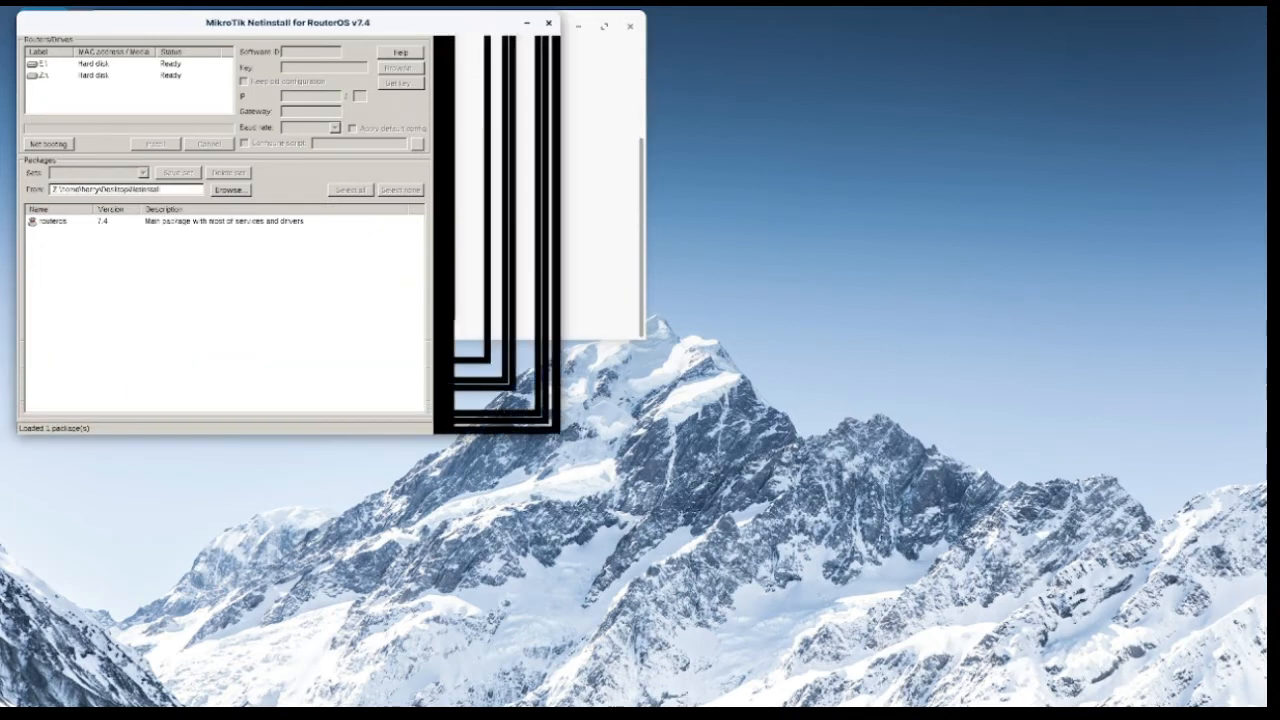
drag(330, 22, 1001, 103)
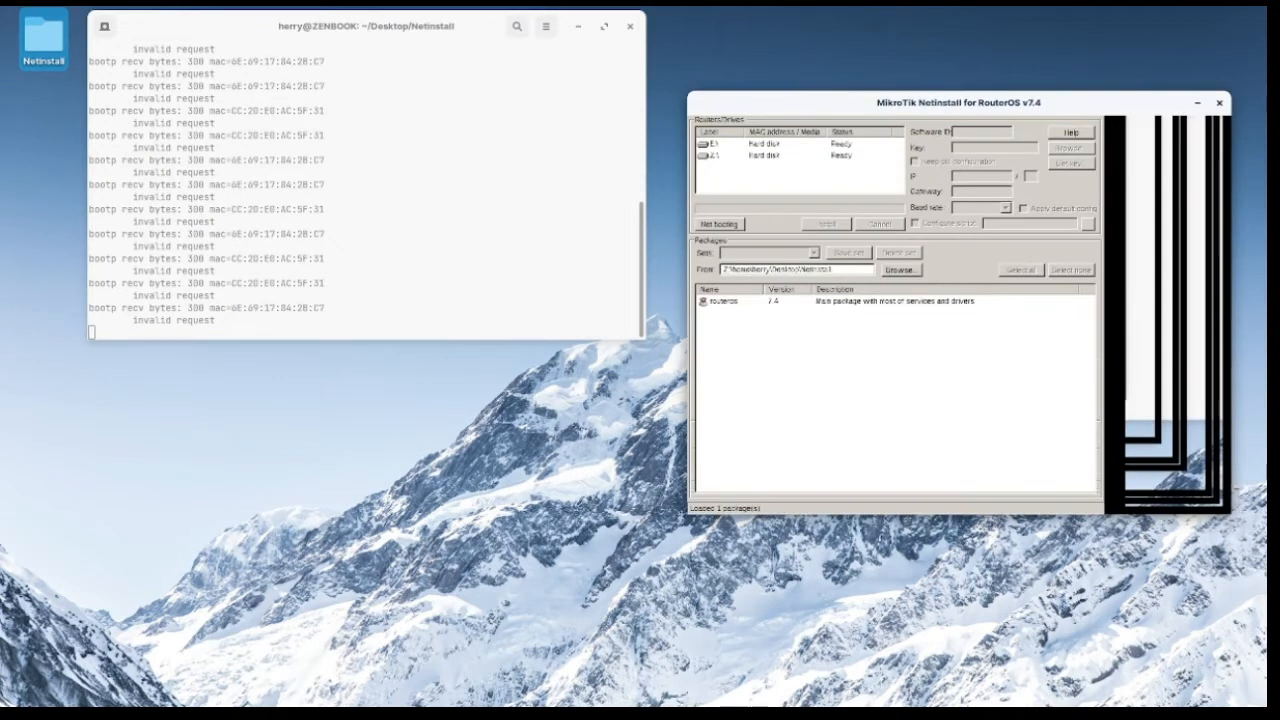
click(1219, 103)
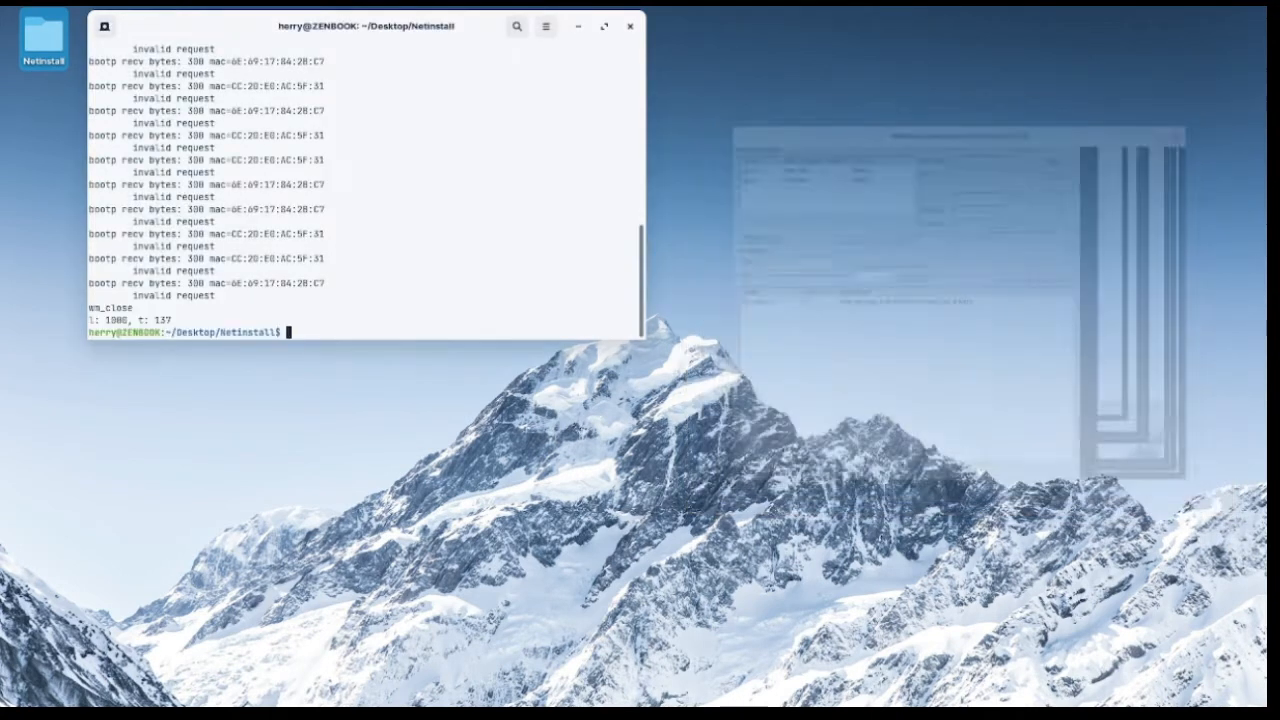
key(Up)
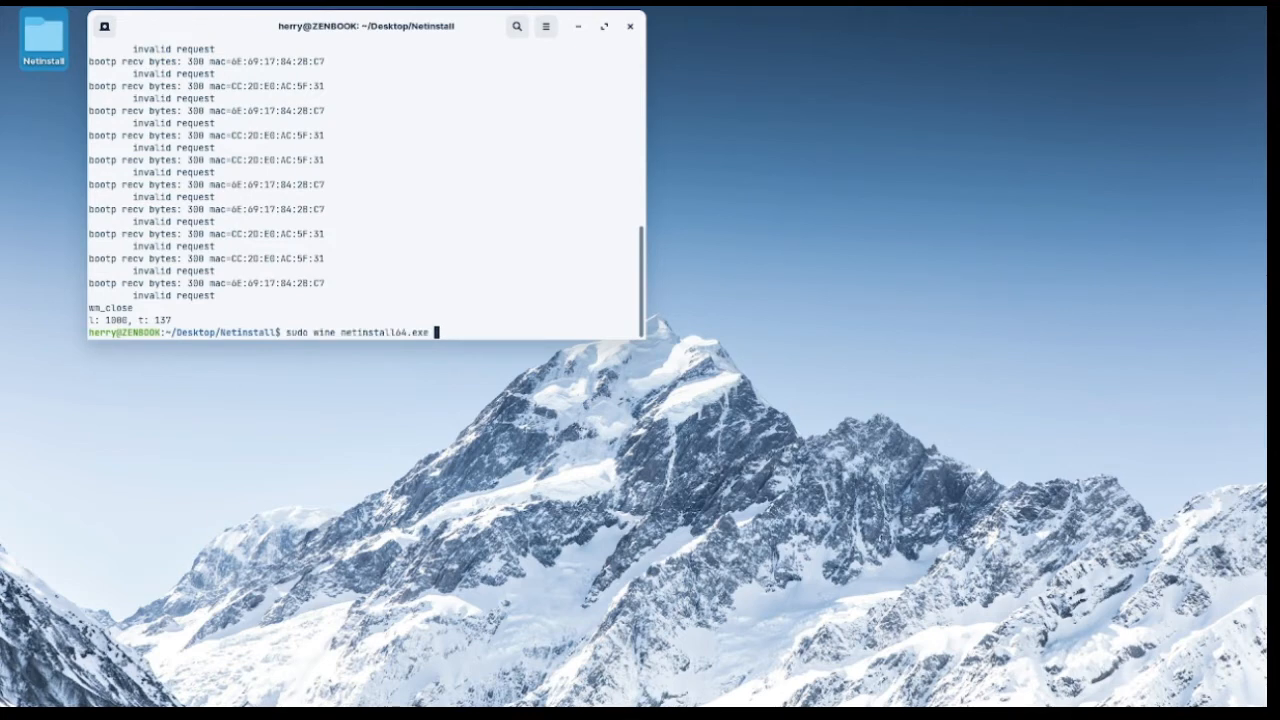
key(Return)
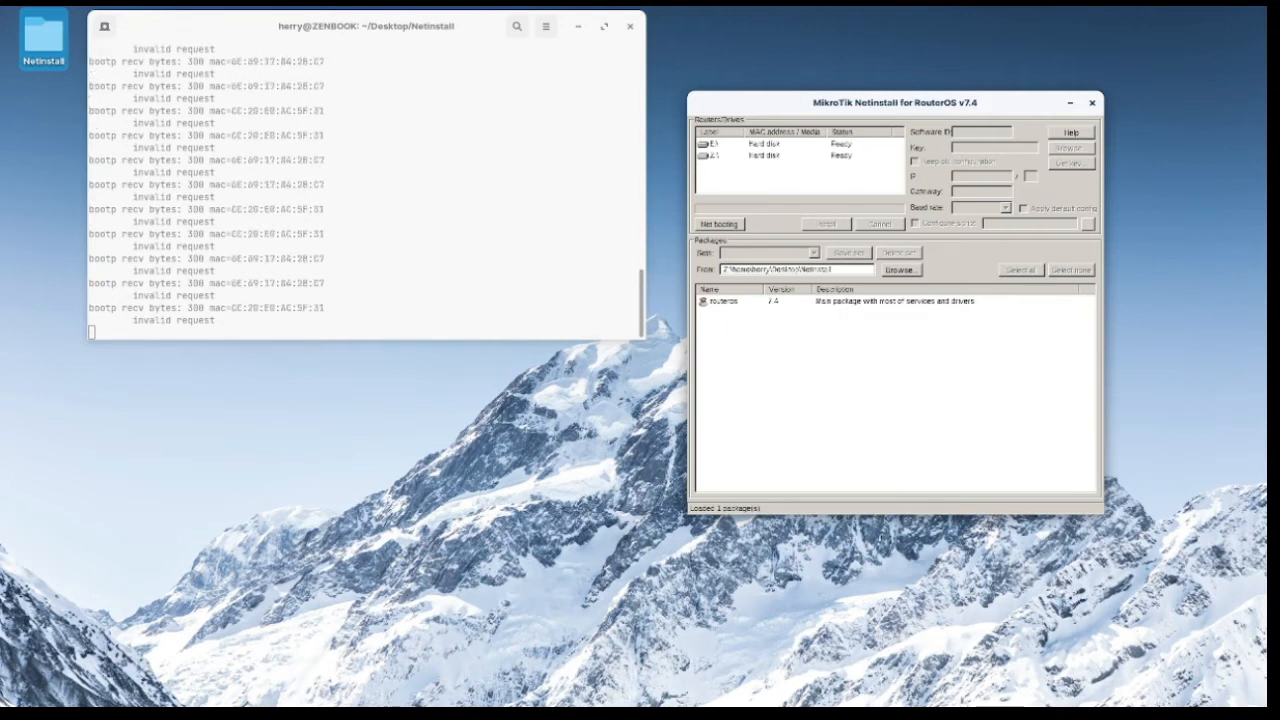
Review Netinstall's network booting settings and accept them with the boot server enabled
click(719, 224)
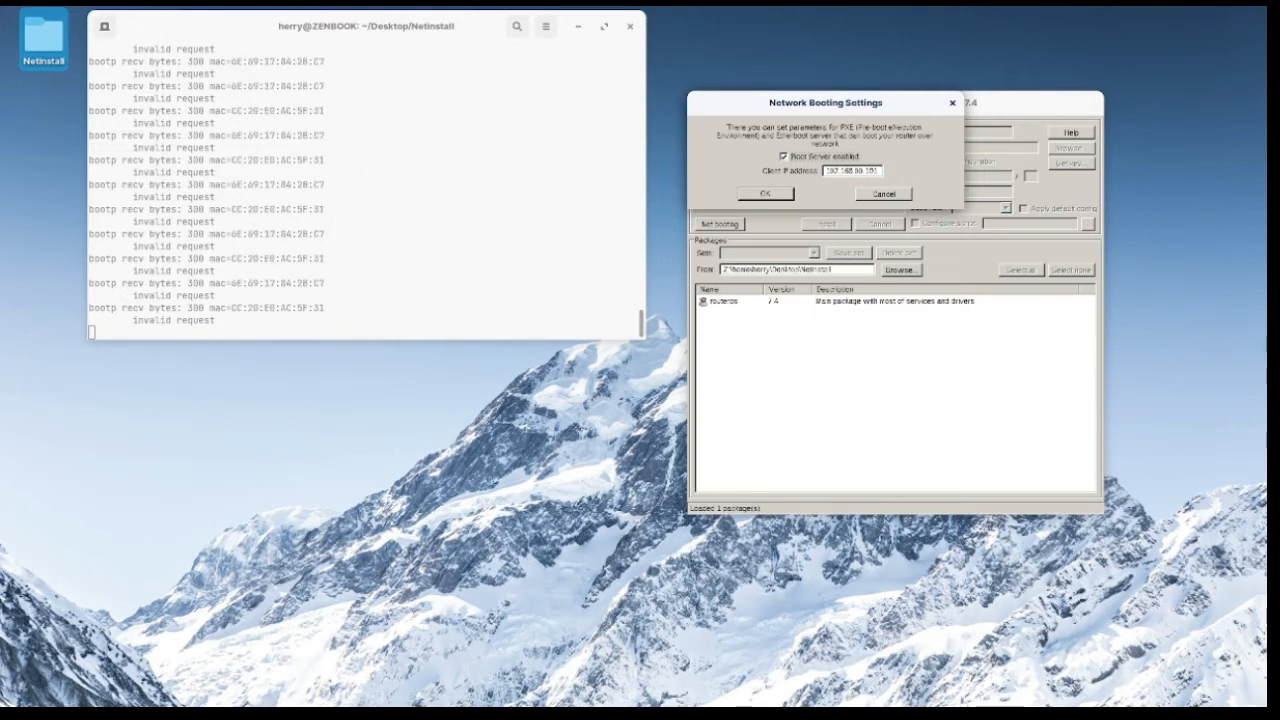
key(Return)
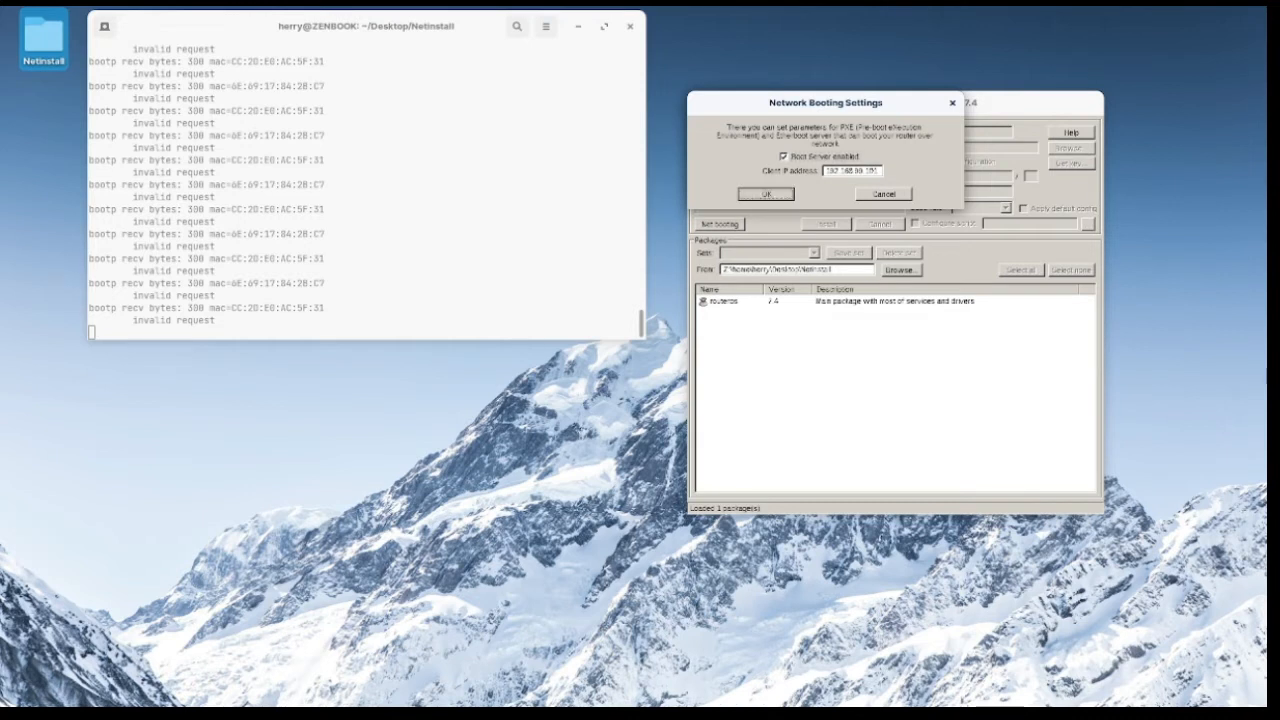